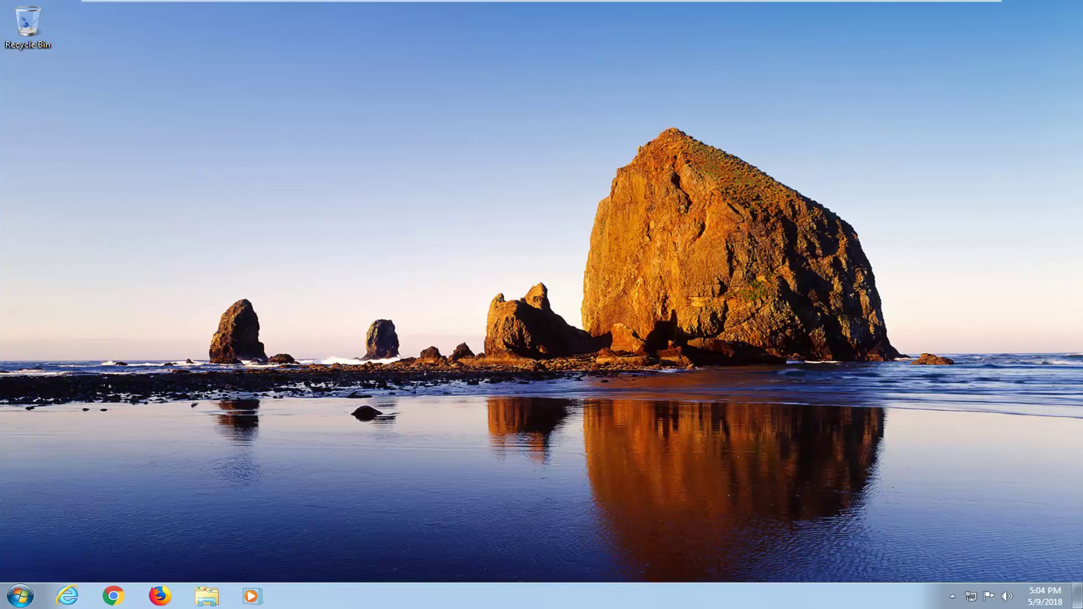
- Search the Start menu for regedit and run it as administrator
{"action": "left_click", "coordinate": [22, 595]}
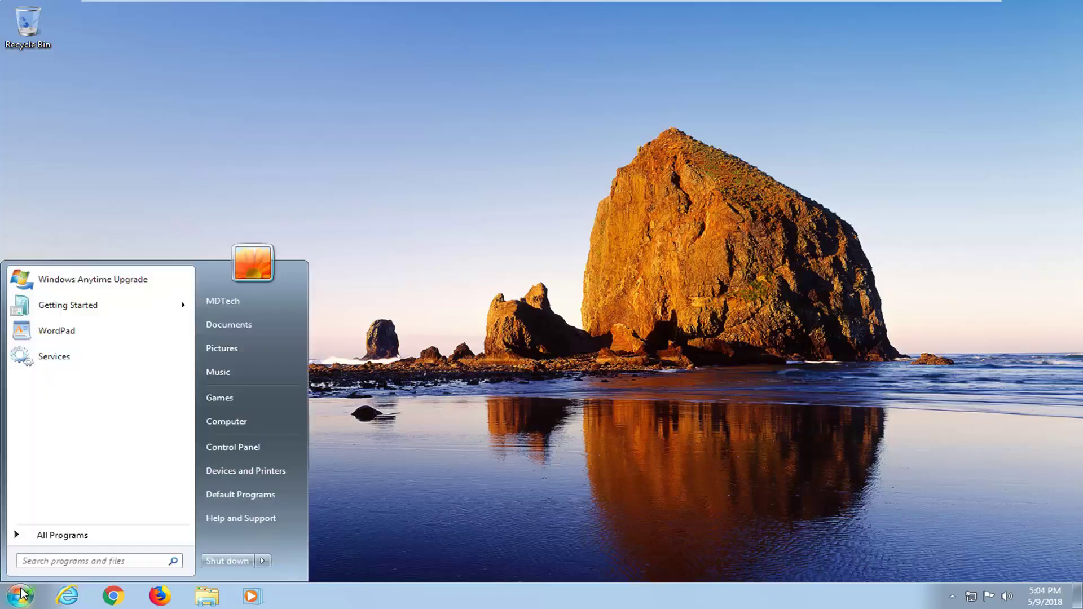
{"action": "type", "text": "refed"}
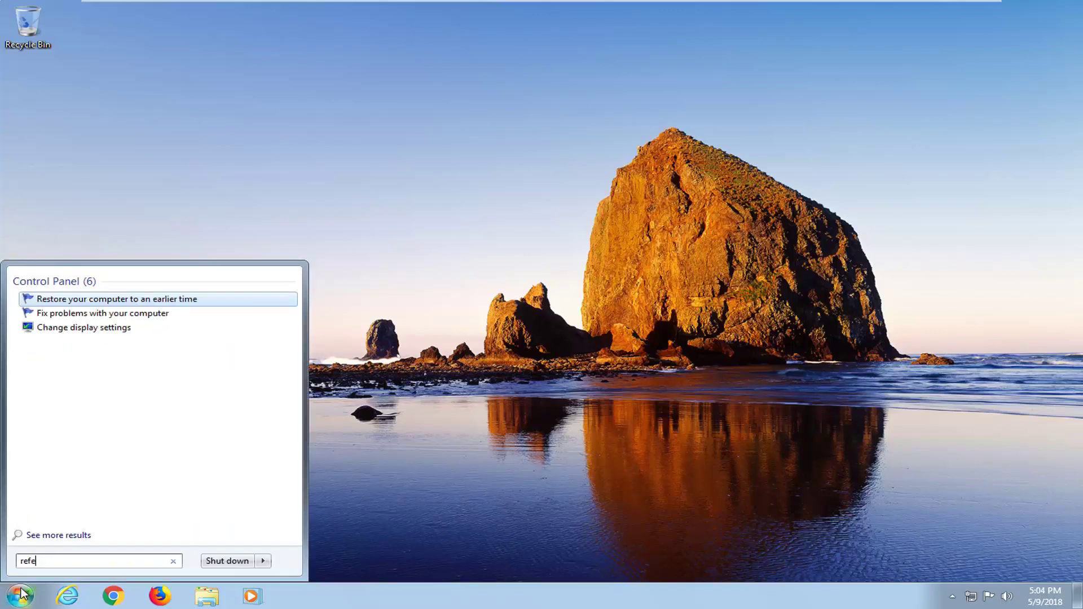
{"action": "key", "text": "BackSpace"}
{"action": "key", "text": "BackSpace"}
{"action": "key", "text": "BackSpace"}
{"action": "type", "text": "gedit"}
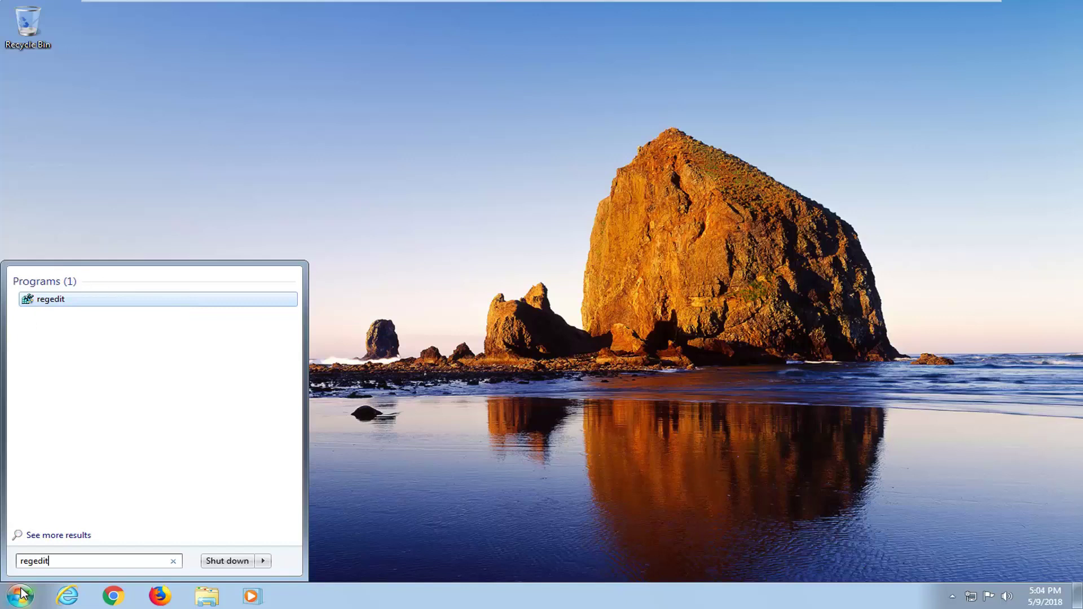
{"action": "right_click", "coordinate": [39, 305]}
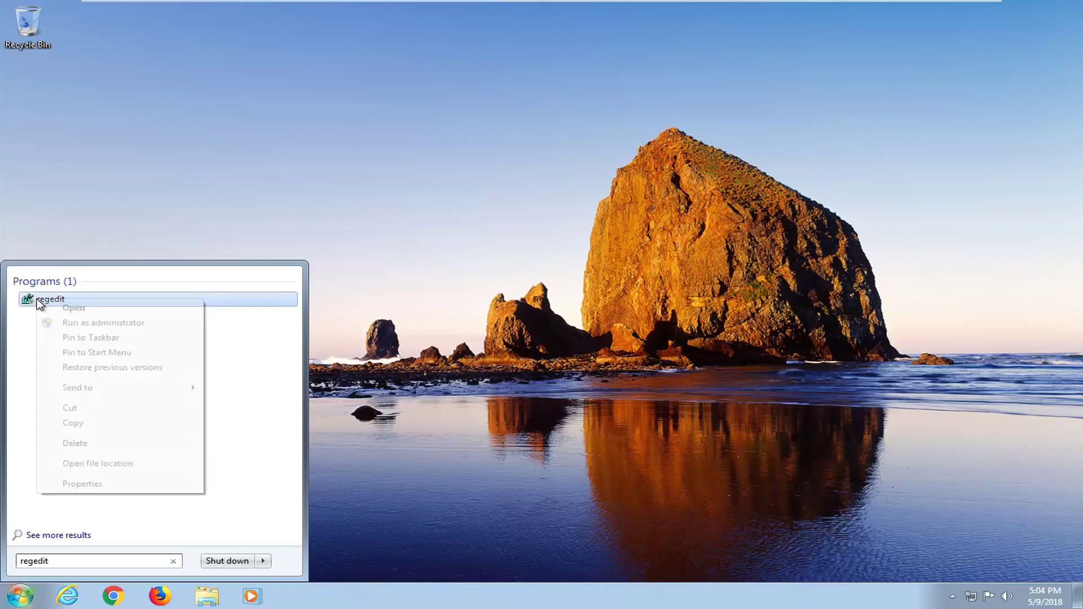
{"action": "left_click", "coordinate": [74, 325]}
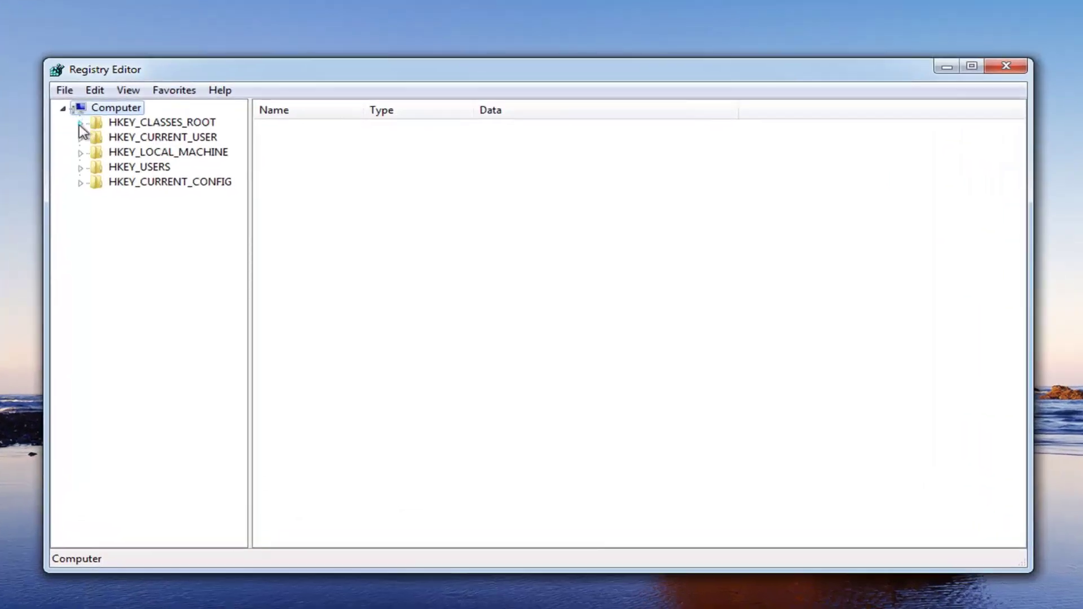
- Expand HKEY_CLASSES_ROOT and select the .exe key, showing (Default) exefile and Content Type application/x-msdownload
{"action": "left_click", "coordinate": [80, 123]}
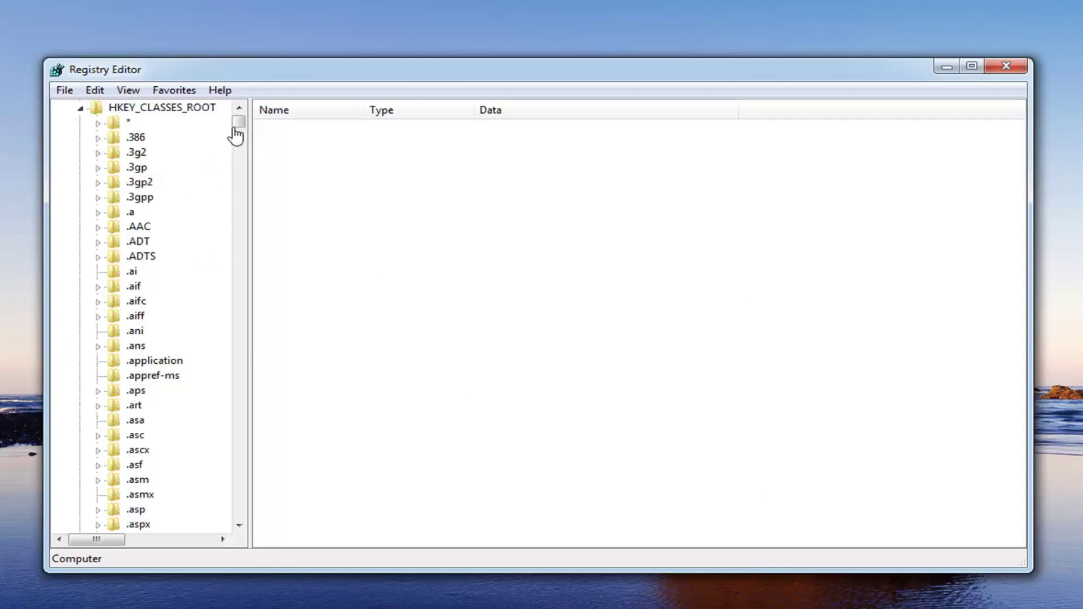
{"action": "scroll", "coordinate": [213, 278], "scroll_direction": "down", "scroll_amount": 17}
{"action": "scroll", "coordinate": [183, 318], "scroll_direction": "down", "scroll_amount": 5}
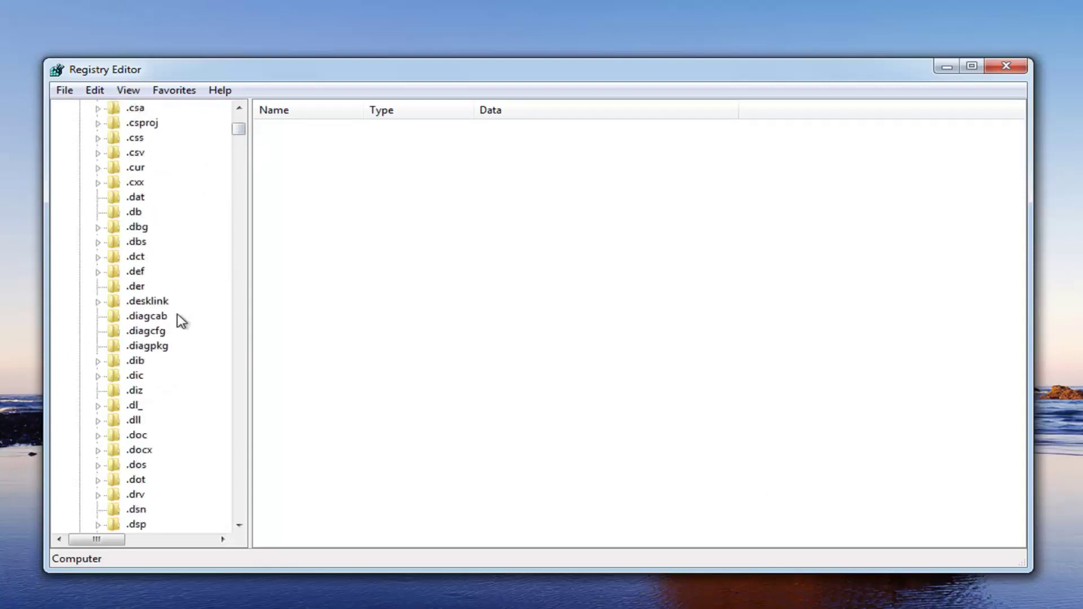
{"action": "scroll", "coordinate": [164, 345], "scroll_direction": "down", "scroll_amount": 7}
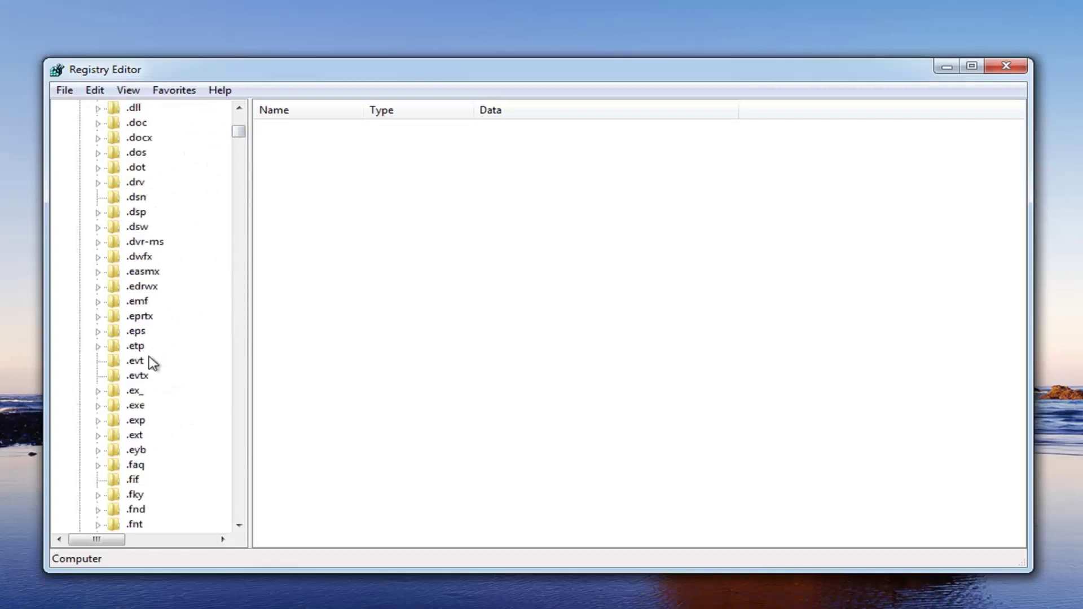
{"action": "left_click", "coordinate": [137, 406]}
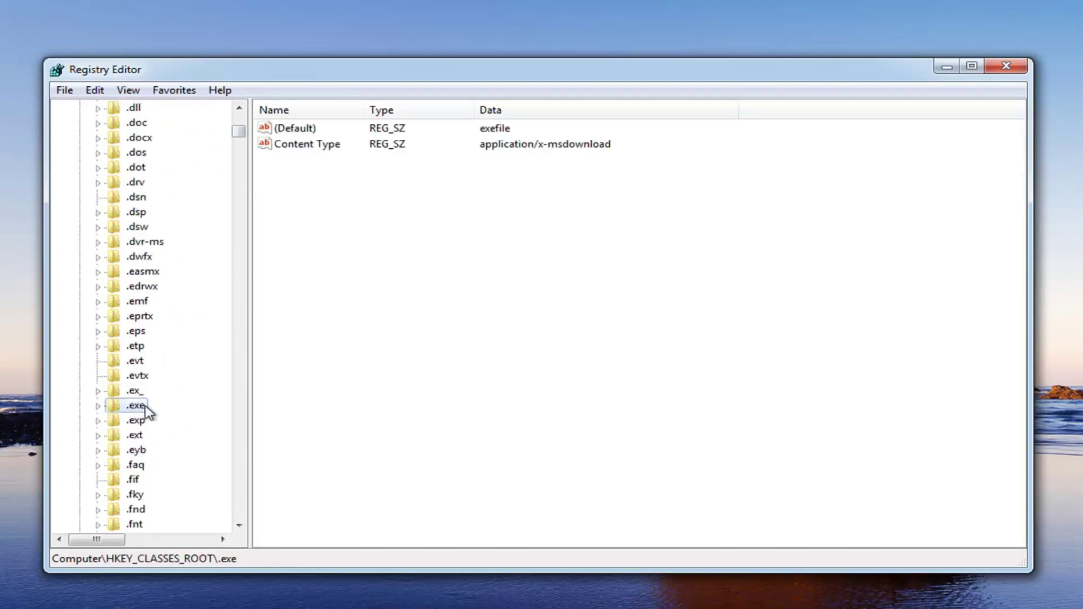
- Verify the .exe key's (Default) value data reads exefile and confirm it unchanged
{"action": "right_click", "coordinate": [283, 131]}
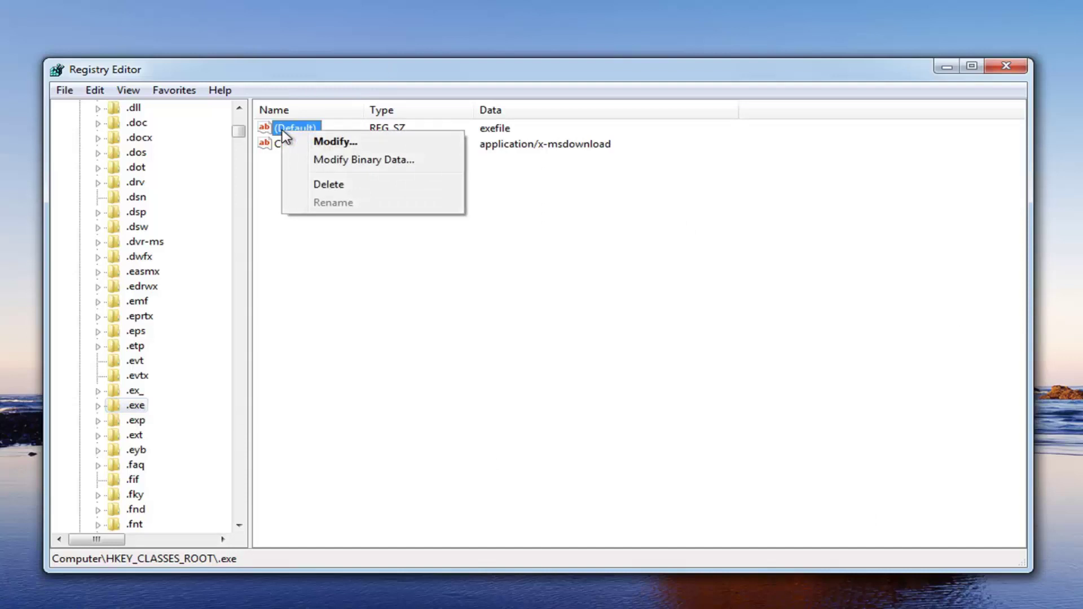
{"action": "left_click", "coordinate": [316, 141]}
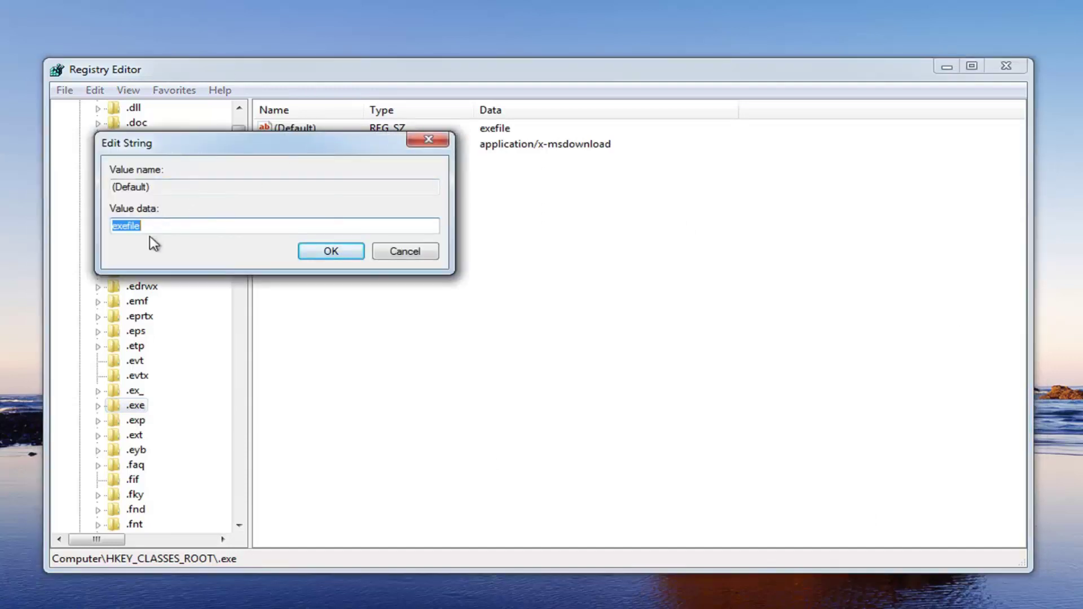
{"action": "key", "text": "End"}
{"action": "left_click", "coordinate": [330, 252]}
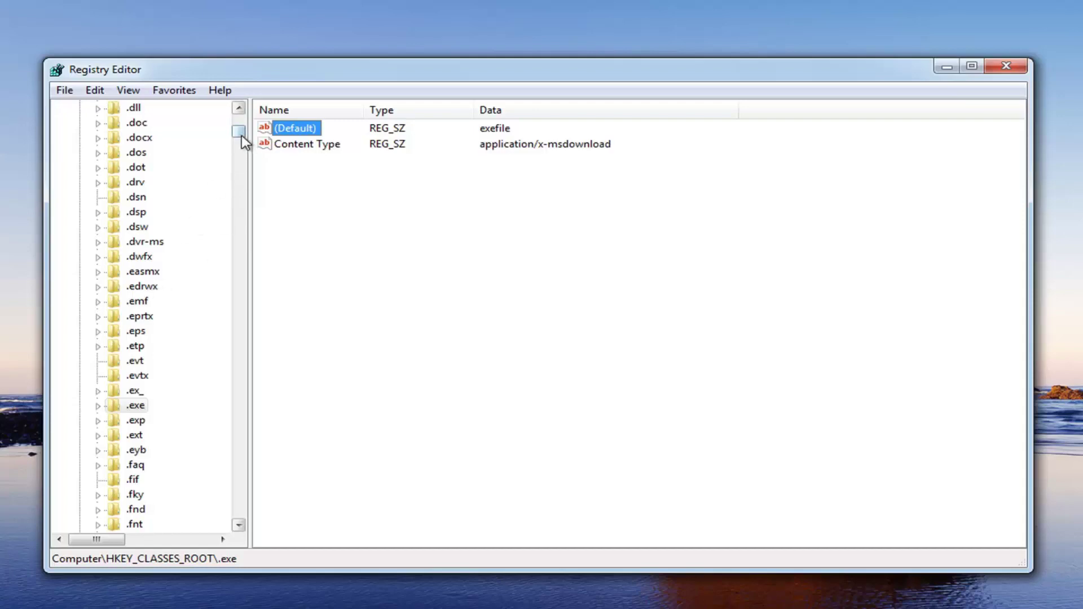
- Select the exefile key under HKEY_CLASSES_ROOT and open its (Default) value, currently Application, for editing
{"action": "left_click_drag", "start_coordinate": [241, 138], "coordinate": [242, 341]}
{"action": "left_click_drag", "start_coordinate": [265, 402], "coordinate": [241, 244]}
{"action": "left_click", "coordinate": [152, 285]}
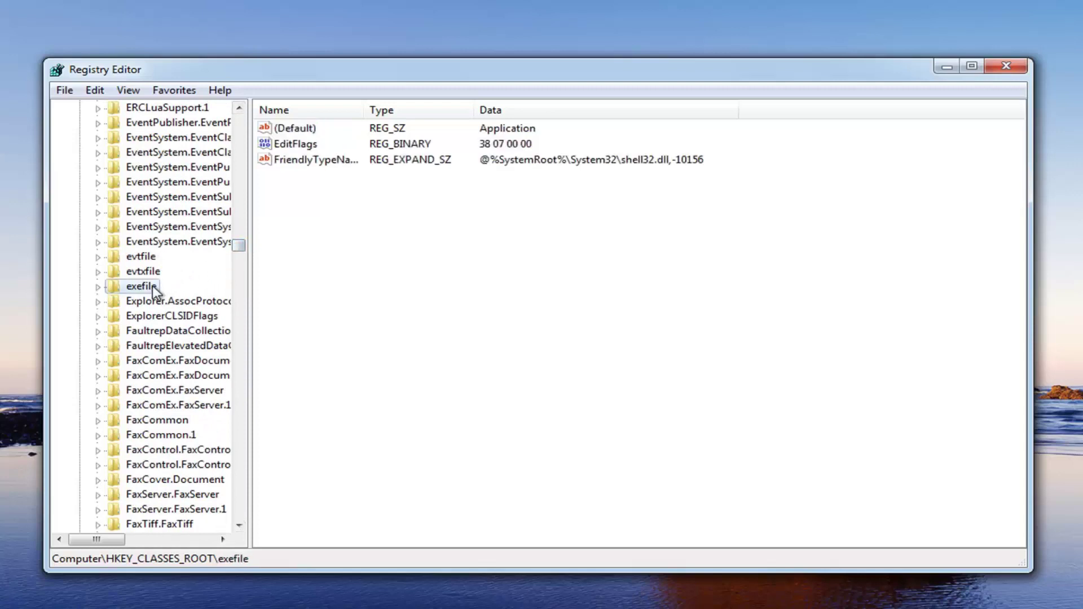
{"action": "double_click", "coordinate": [294, 130]}
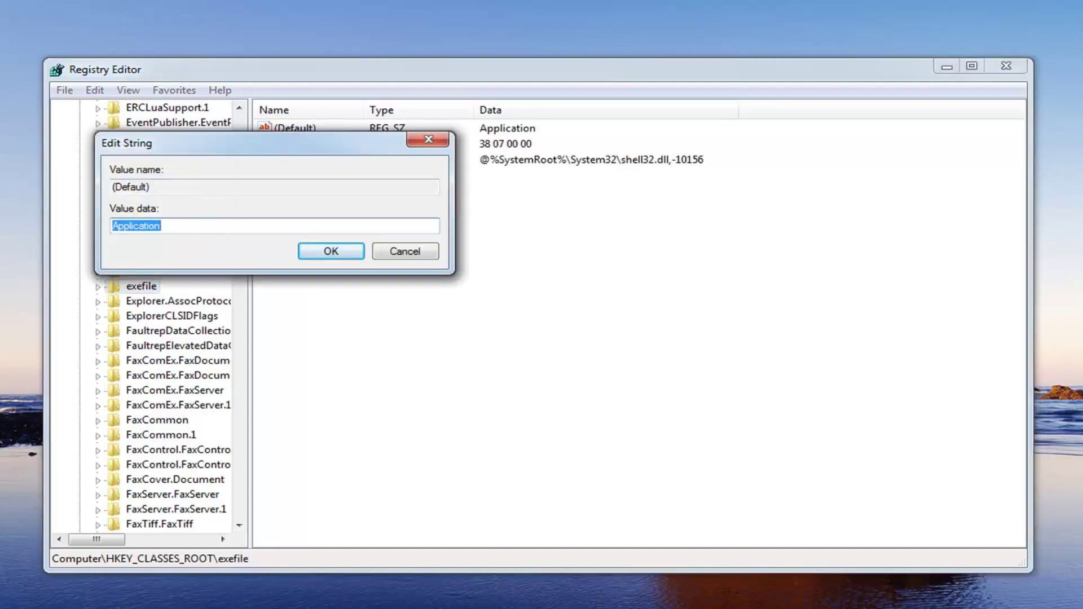
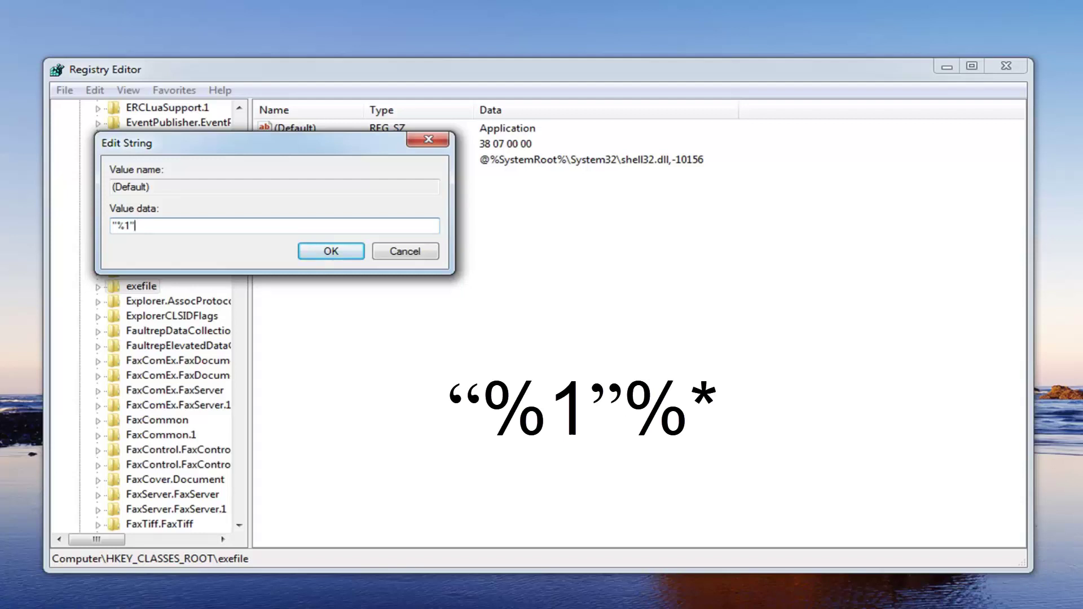
- Continue the exefile (Default) value data in the Edit String dialog so it reads "%1"%
{"action": "type", "text": "%*"}
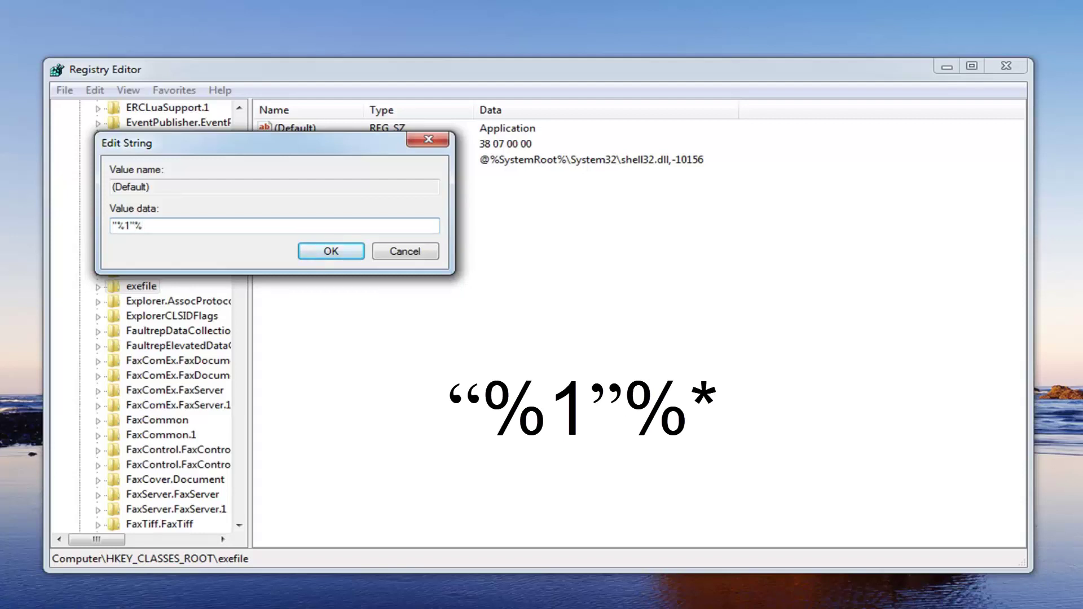
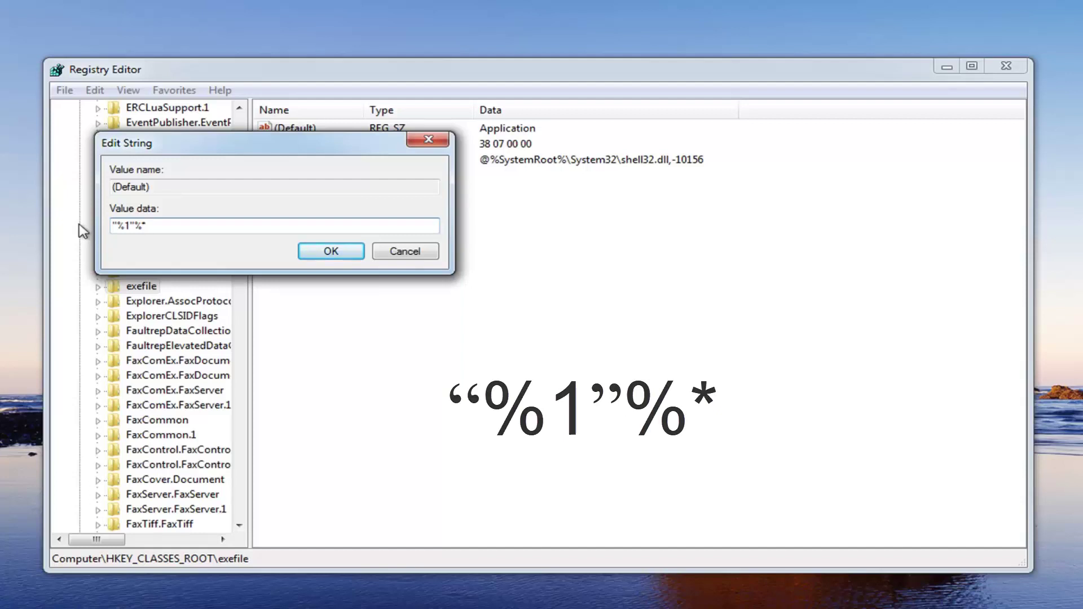
- Apply "%1"%* as the data of HKEY_CLASSES_ROOT\exefile's (Default) value
{"action": "left_click", "coordinate": [331, 253]}
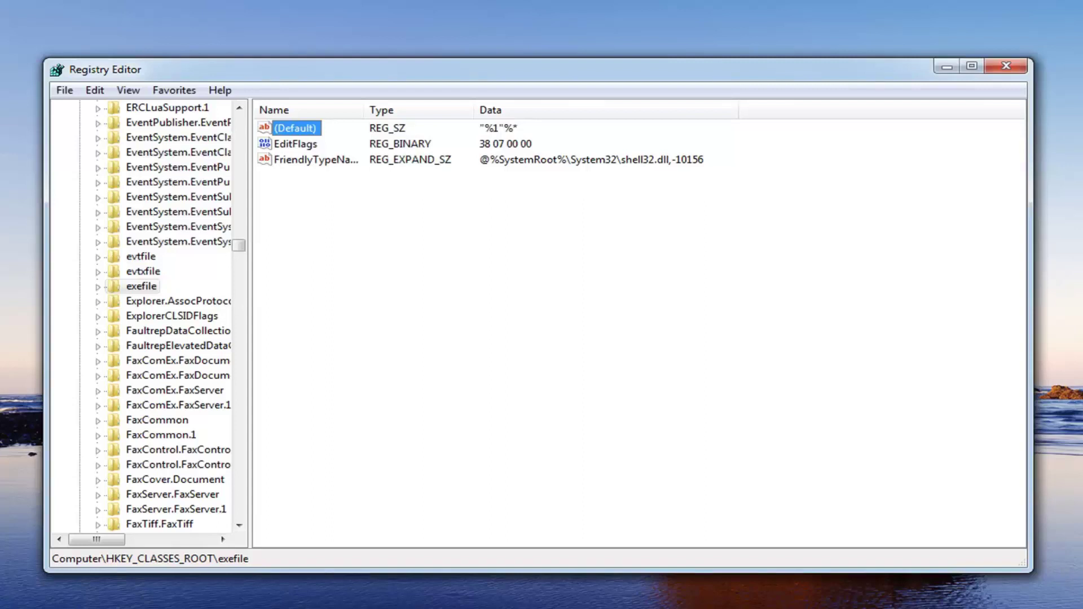
- Navigate to exefile\shell\open and edit its empty (Default) string value
{"action": "left_click", "coordinate": [98, 288]}
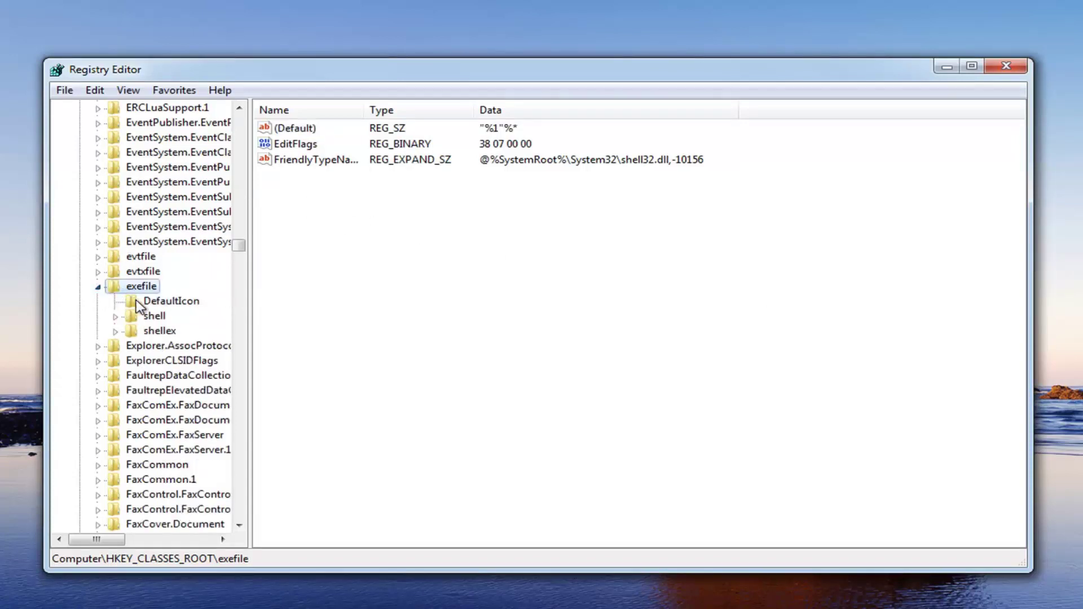
{"action": "left_click", "coordinate": [115, 316]}
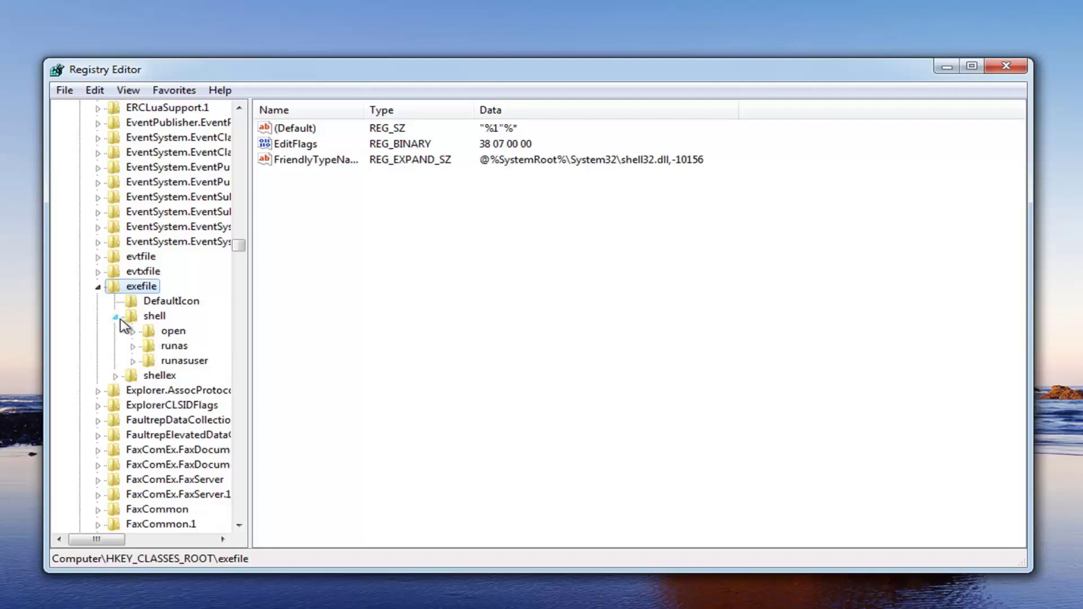
{"action": "left_click", "coordinate": [133, 333]}
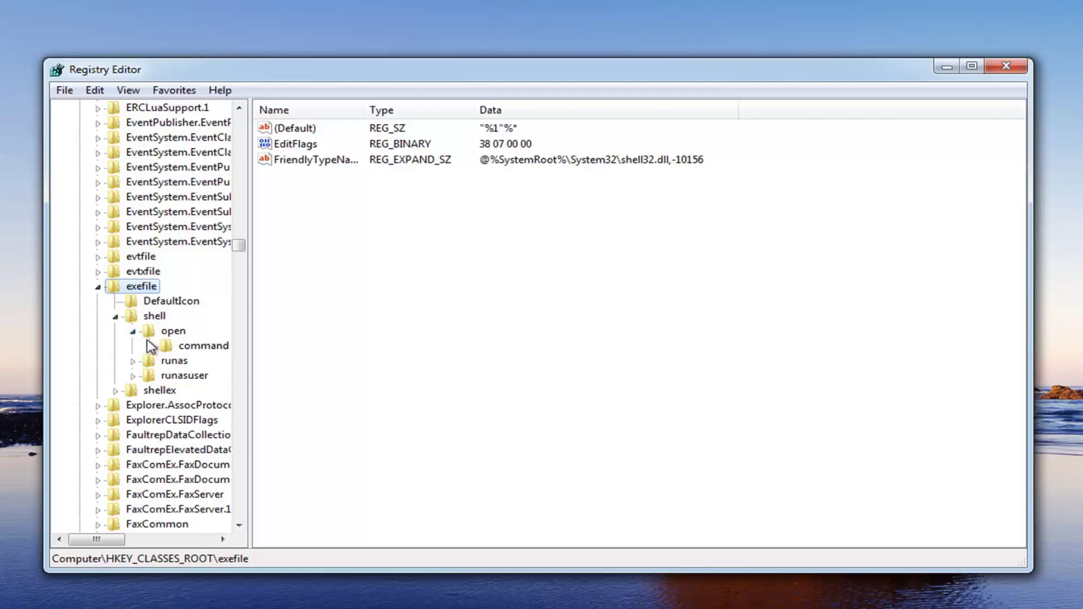
{"action": "left_click", "coordinate": [170, 335]}
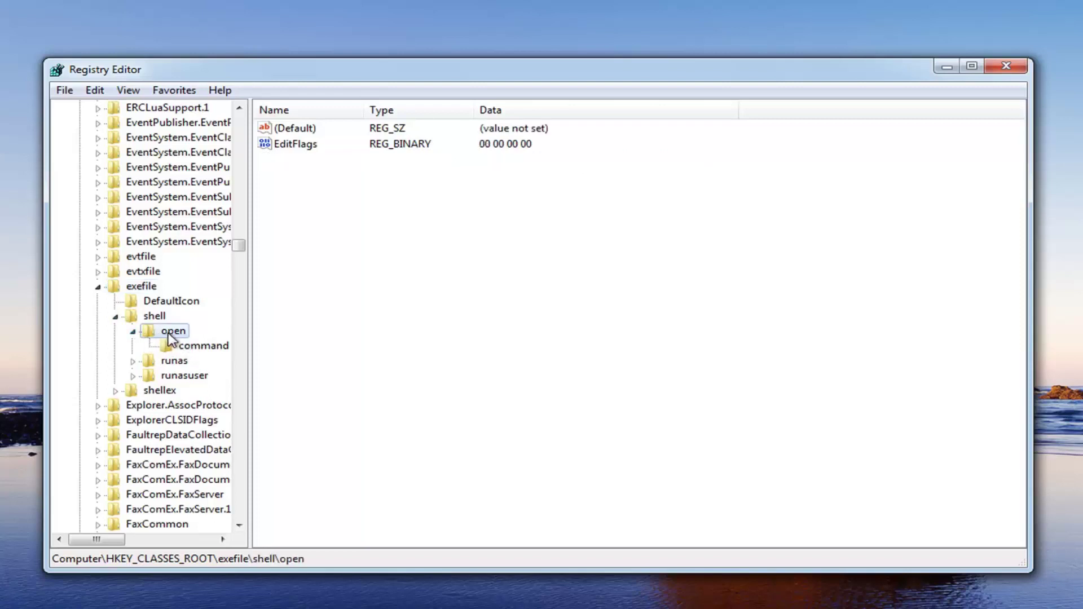
{"action": "double_click", "coordinate": [293, 130]}
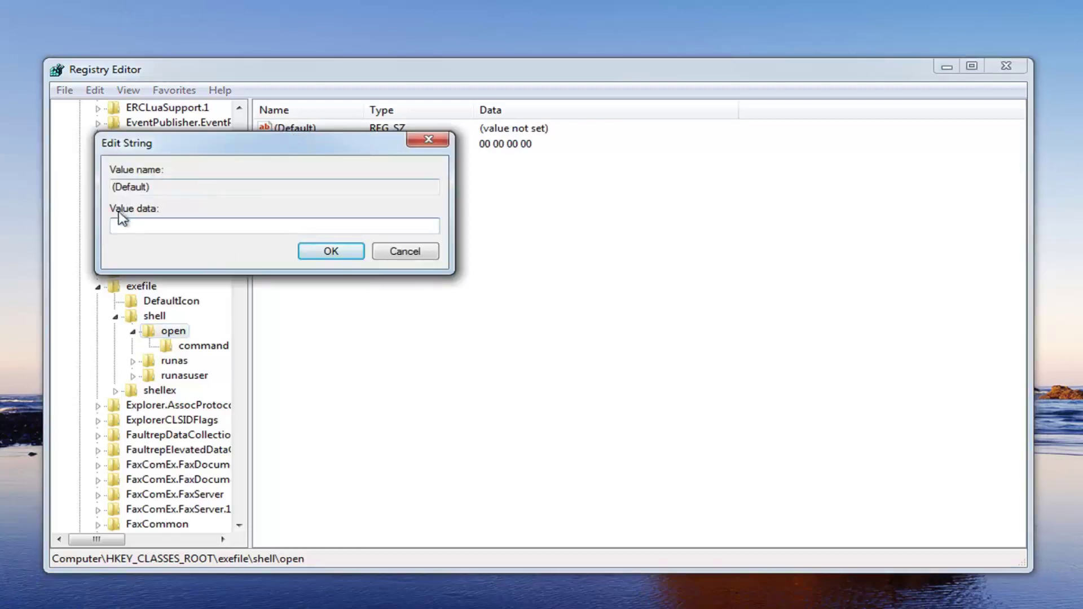
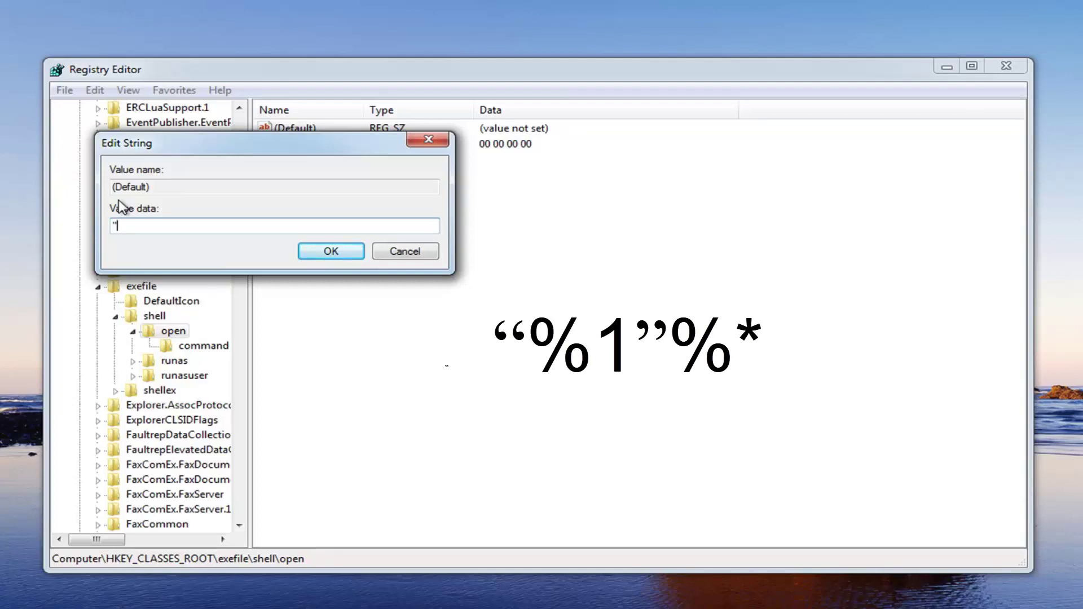
- Enter "%1"%* as the (Default) value data for exefile\shell\open and confirm it
{"action": "type", "text": "%1\"%*"}
{"action": "left_click", "coordinate": [326, 251]}
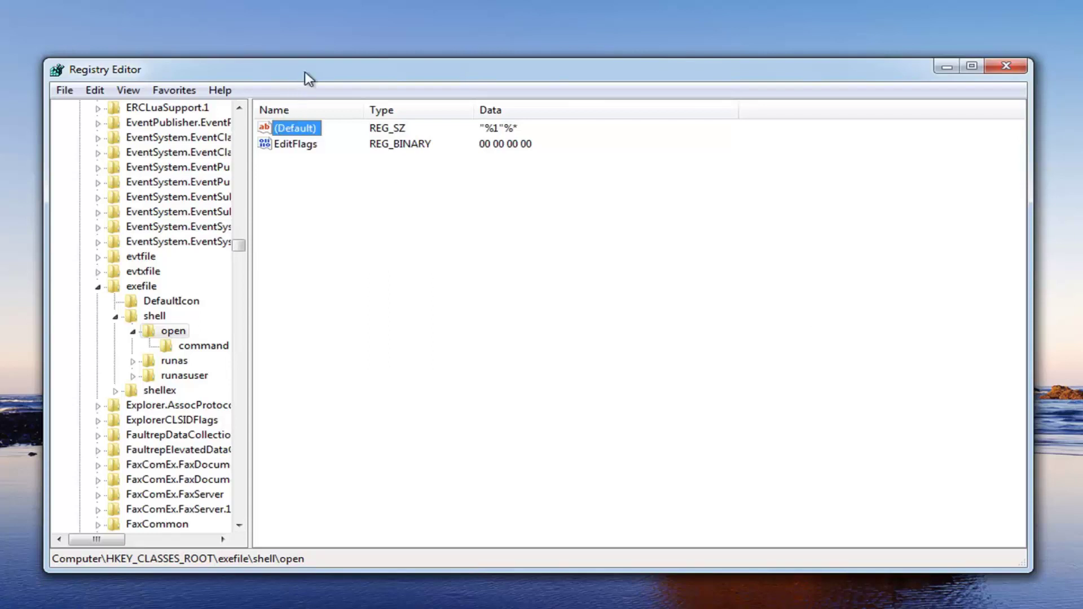
{"action": "left_click_drag", "start_coordinate": [277, 70], "coordinate": [299, 72]}
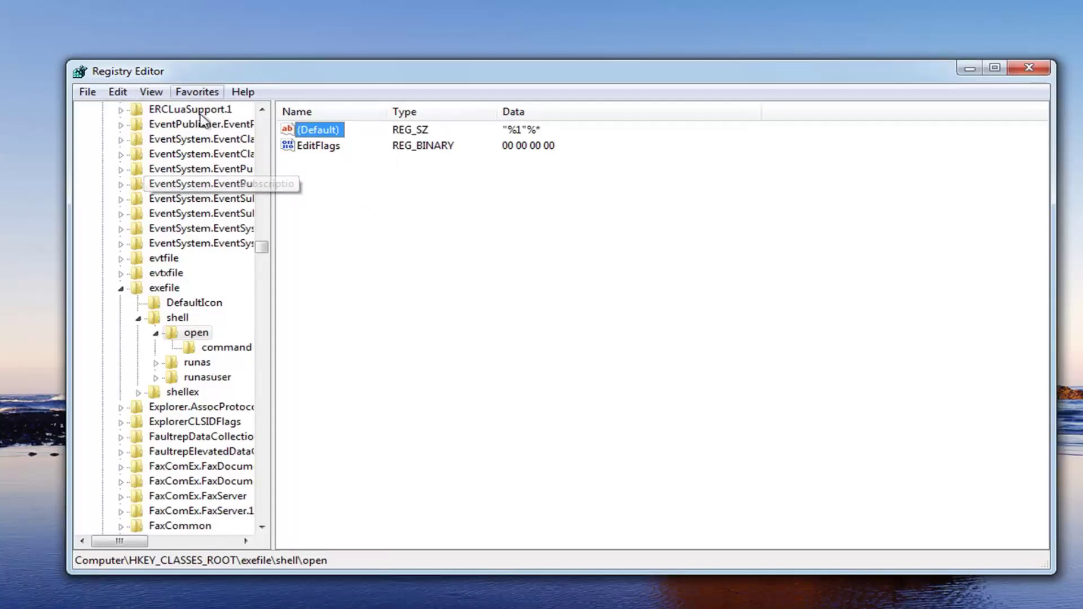
- Export the current exefile\shell\open branch to a Desktop file named backup
{"action": "left_click", "coordinate": [87, 94]}
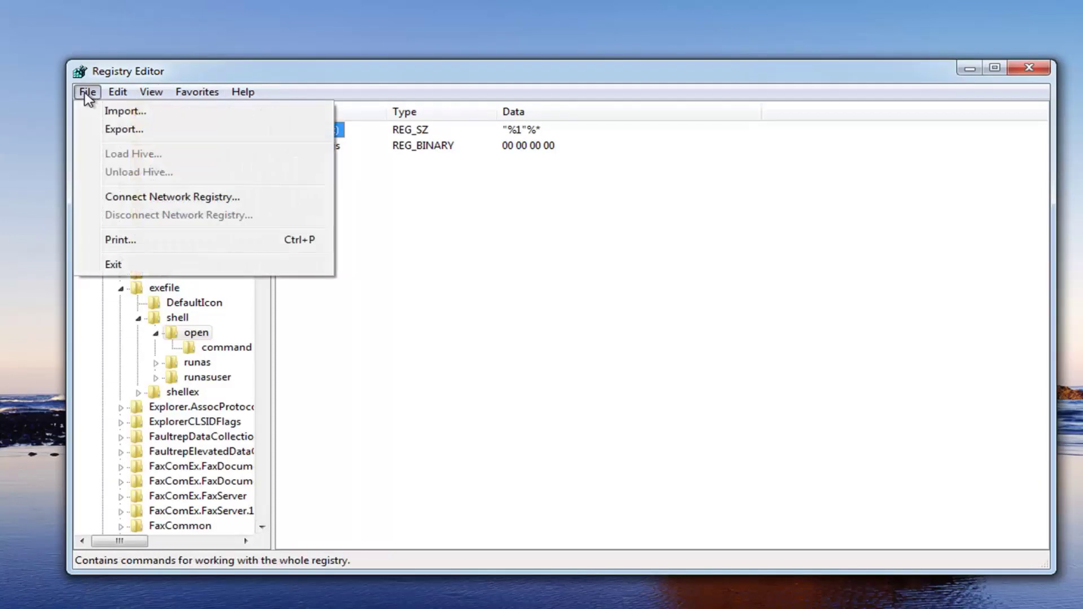
{"action": "left_click", "coordinate": [119, 130]}
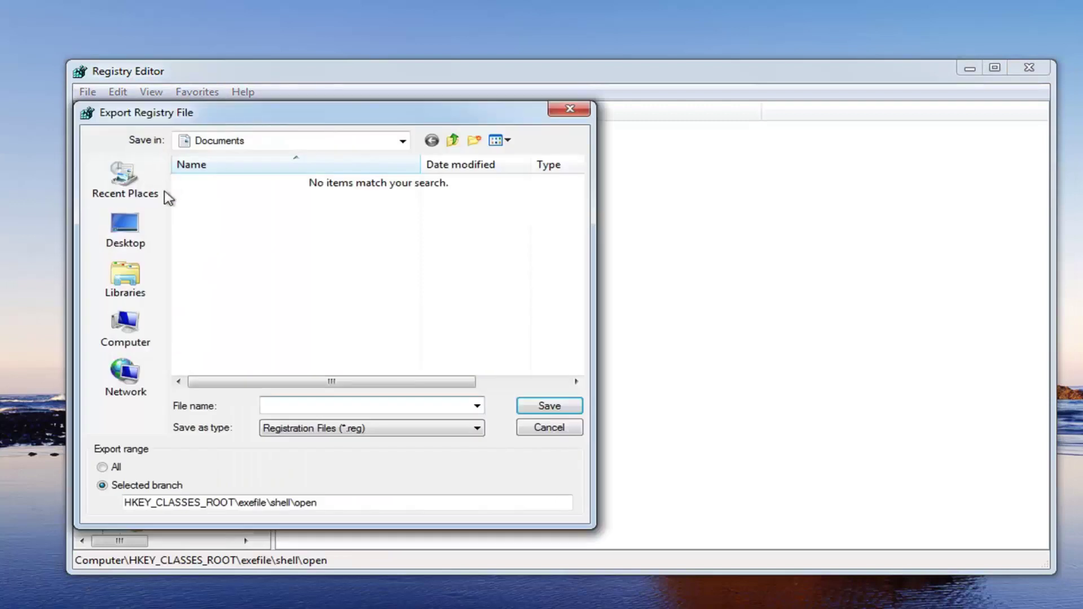
{"action": "left_click", "coordinate": [125, 240]}
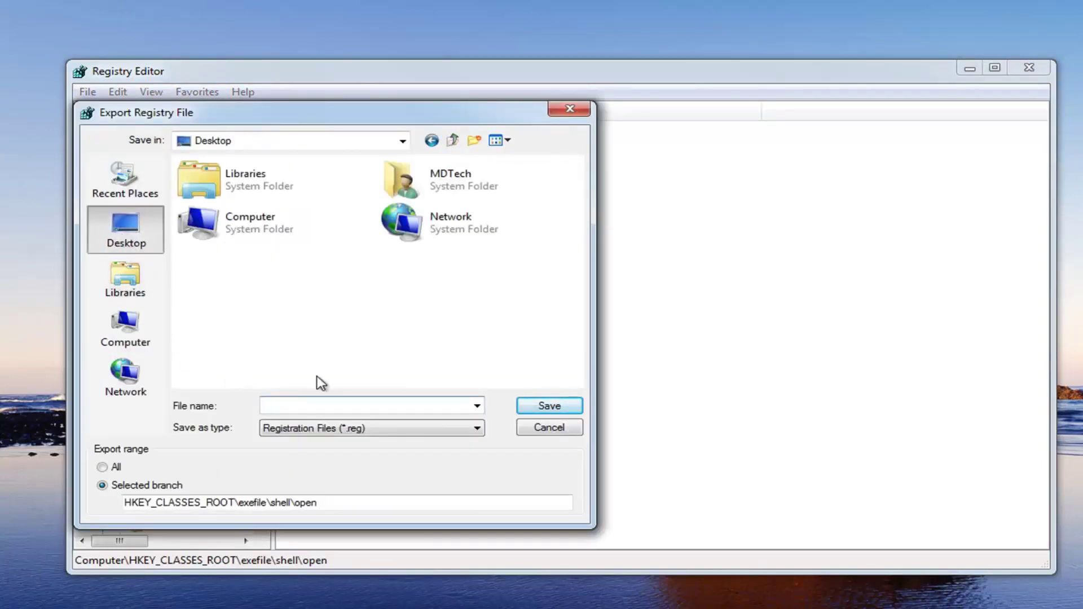
{"action": "type", "text": "backup"}
{"action": "key", "text": "Return"}
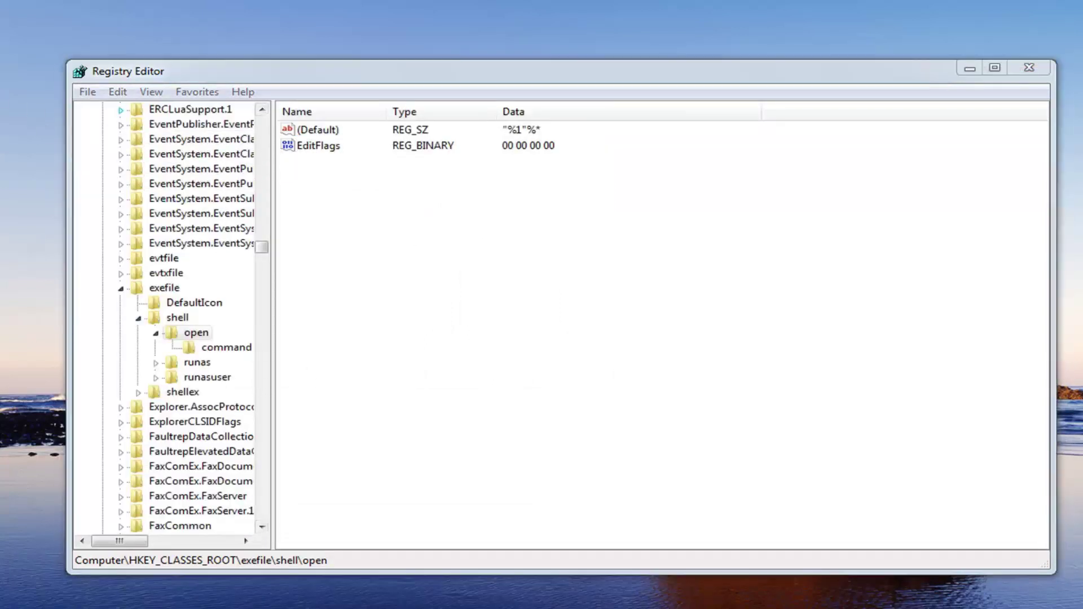
- Import backup.reg from the Desktop into the registry and dismiss the success message
{"action": "left_click_drag", "start_coordinate": [203, 73], "coordinate": [272, 79]}
{"action": "left_click", "coordinate": [135, 91]}
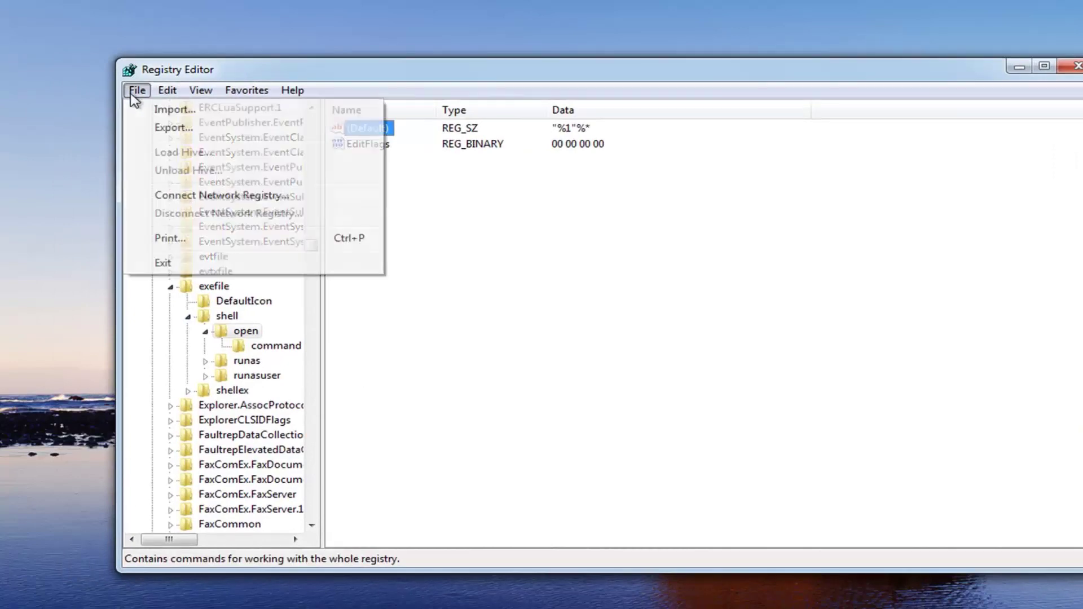
{"action": "left_click", "coordinate": [170, 111]}
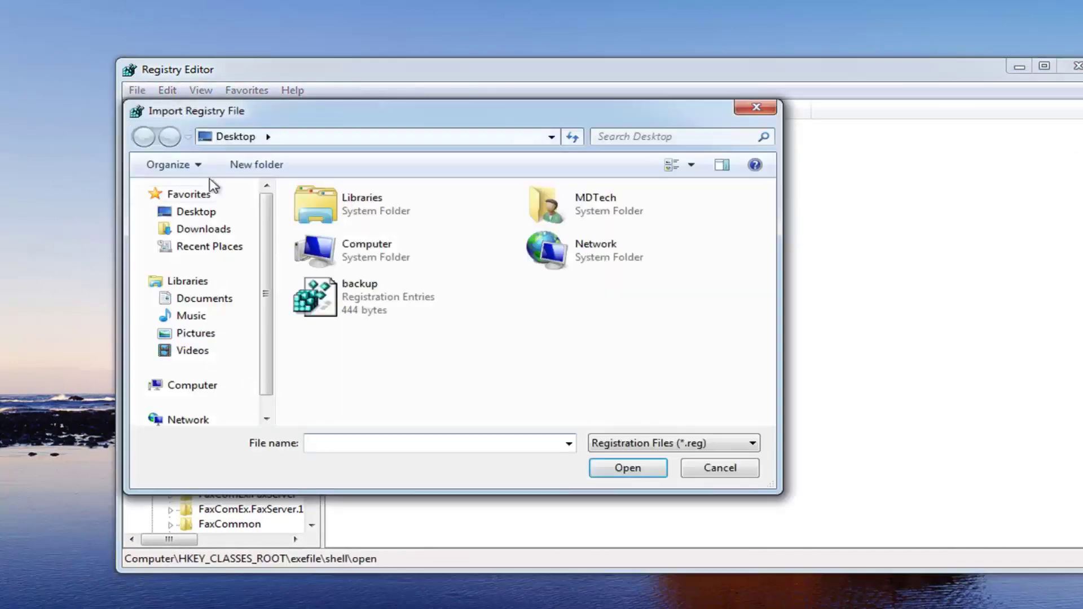
{"action": "double_click", "coordinate": [354, 307]}
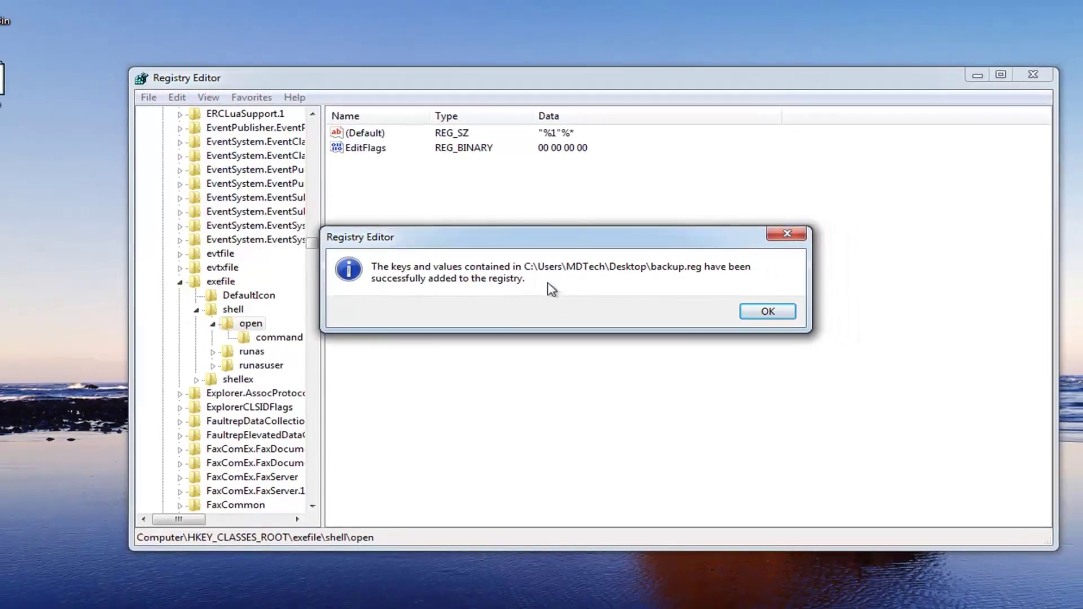
{"action": "left_click", "coordinate": [797, 232]}
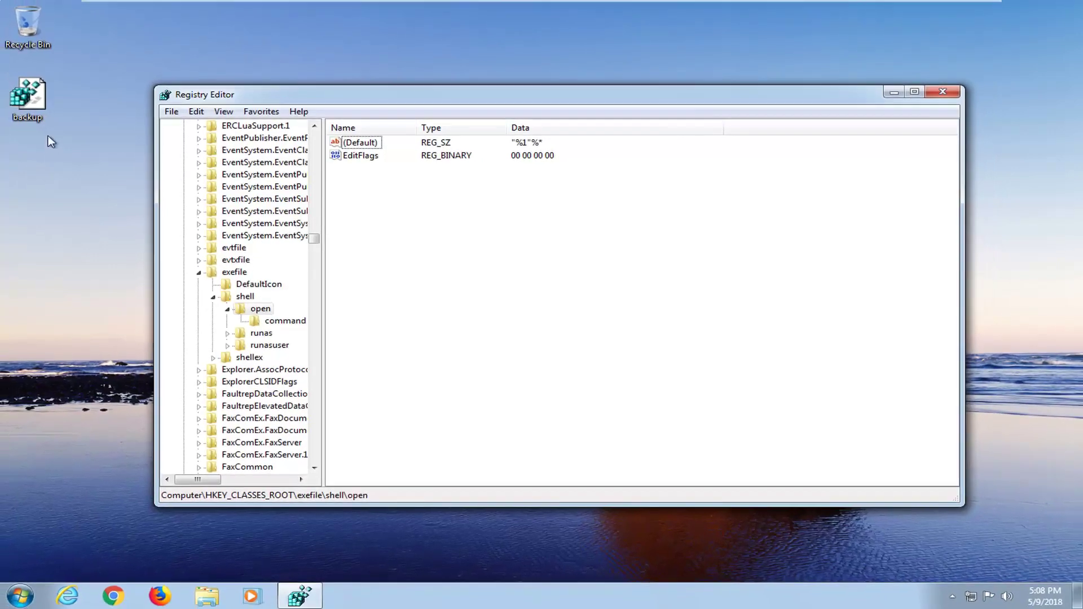
- Delete the backup file from the desktop to the Recycle Bin, then close Registry Editor
{"action": "left_click", "coordinate": [13, 92]}
{"action": "key", "text": "Delete"}
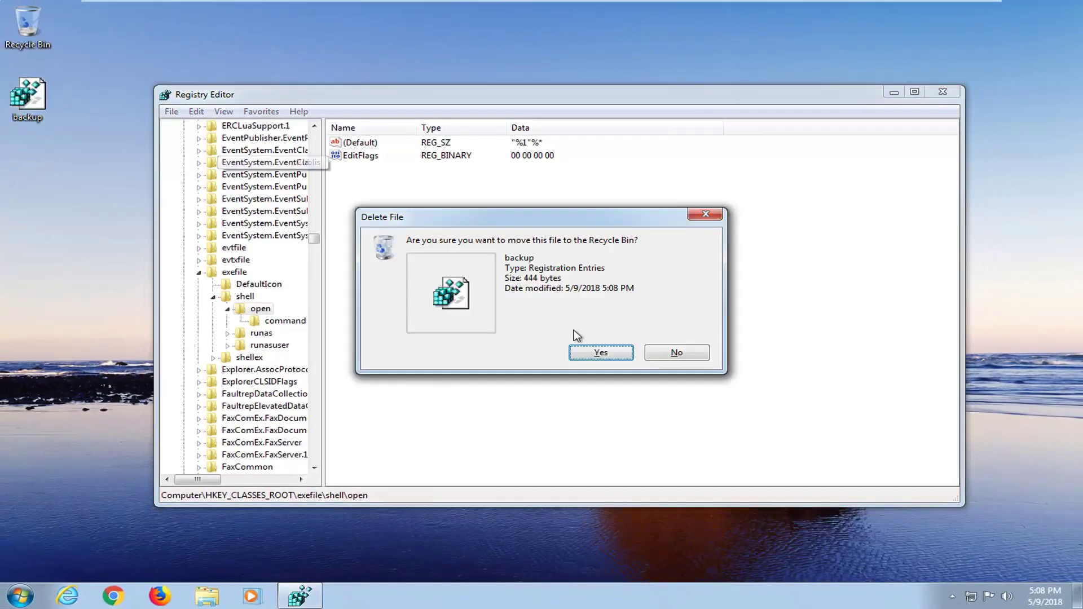
{"action": "left_click", "coordinate": [596, 352]}
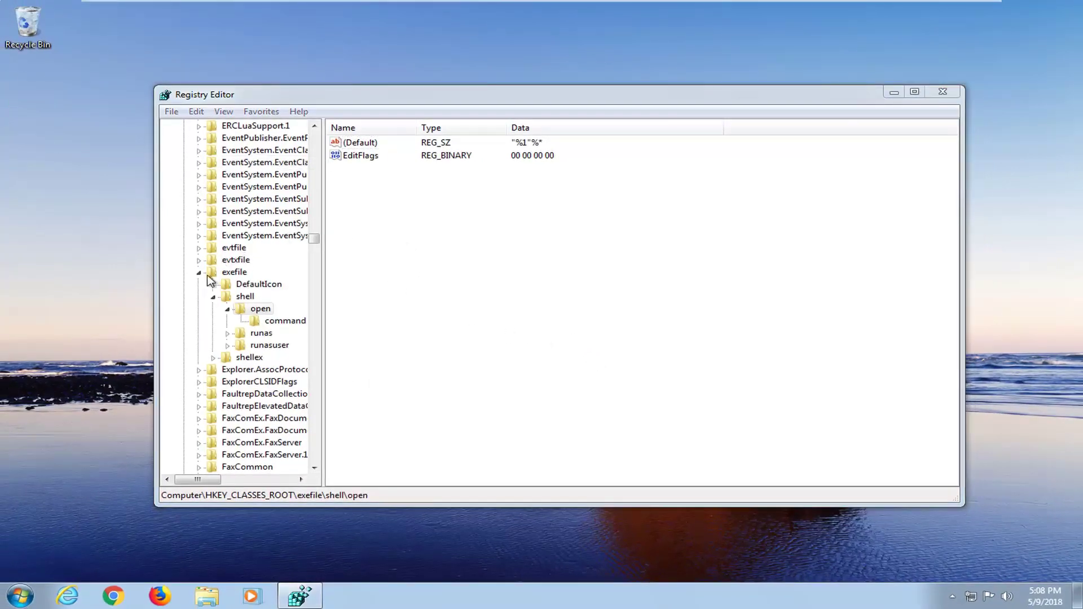
{"action": "left_click", "coordinate": [952, 91]}
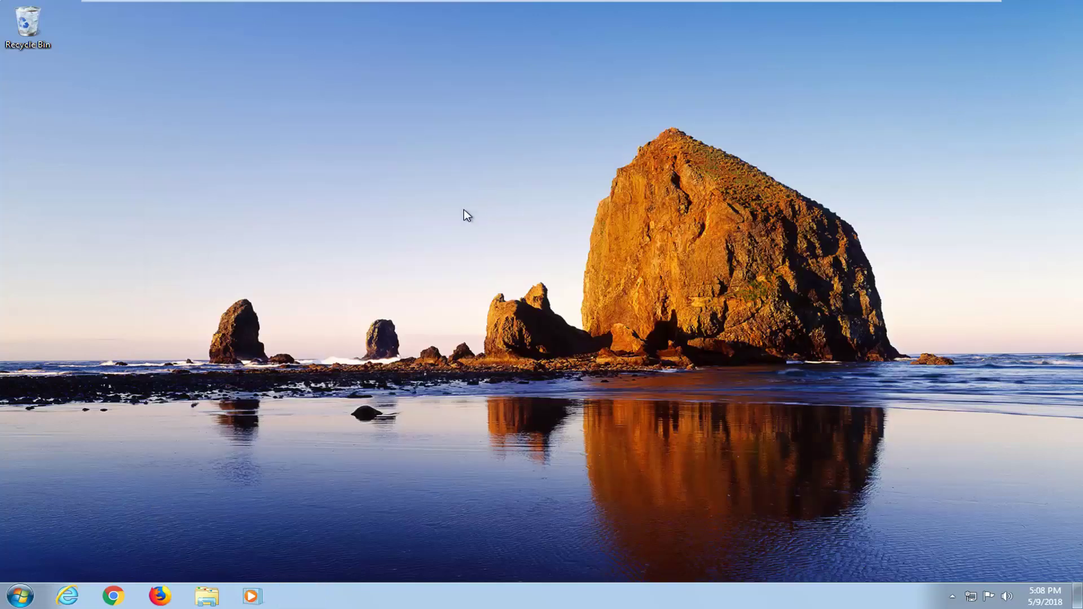